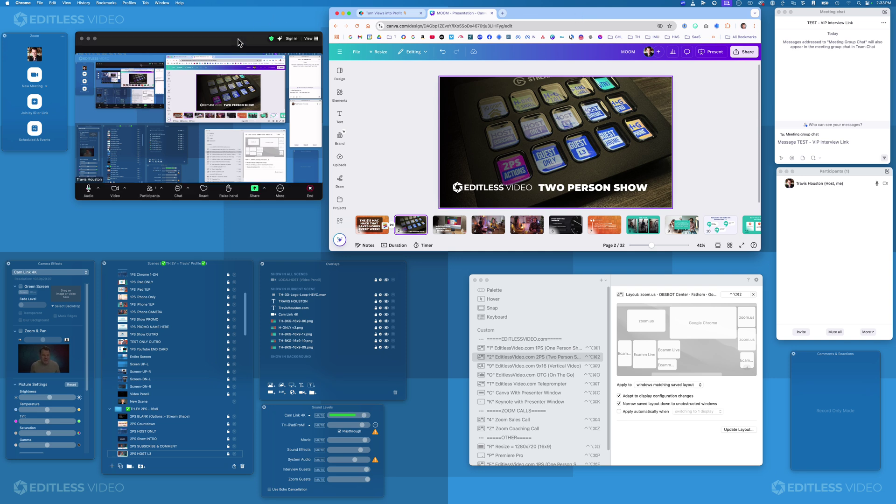
- Nudge the Zoom meeting window slightly up and to the left on the desktop
mouse_move(240, 41)
mouse_down()
mouse_move(235, 47)
mouse_move(236, 39)
mouse_up()
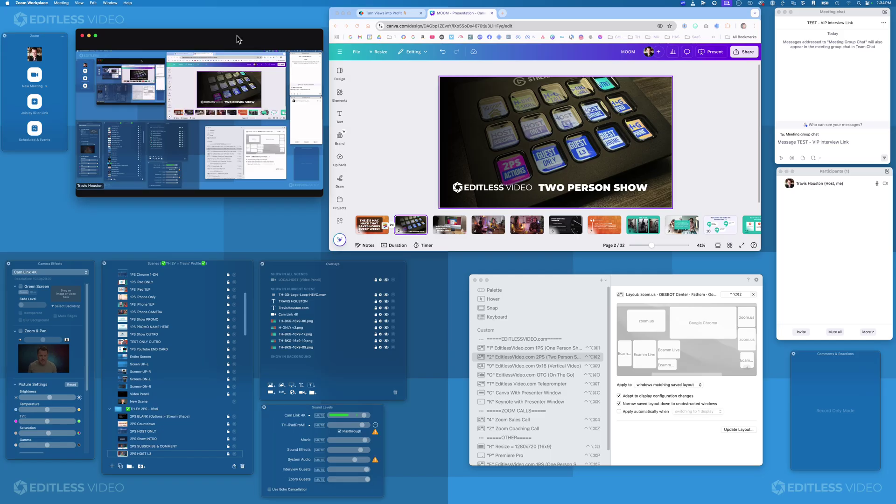
mouse_move(240, 34)
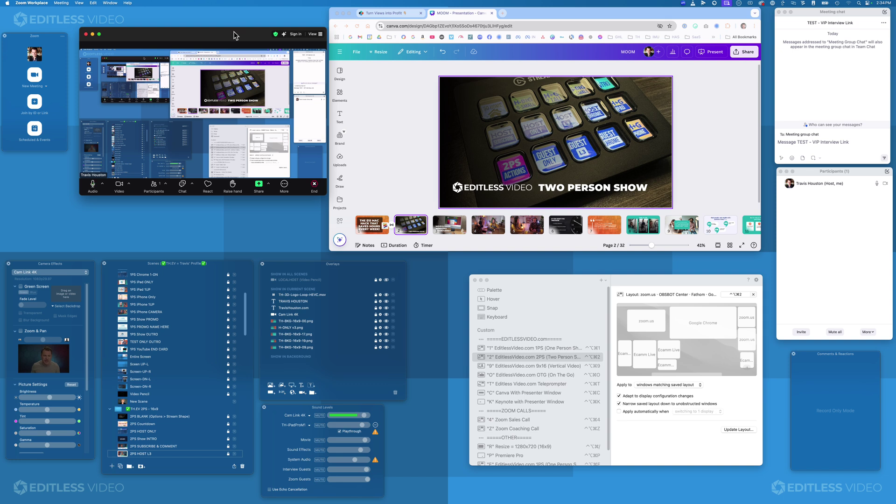
drag(239, 32, 228, 32)
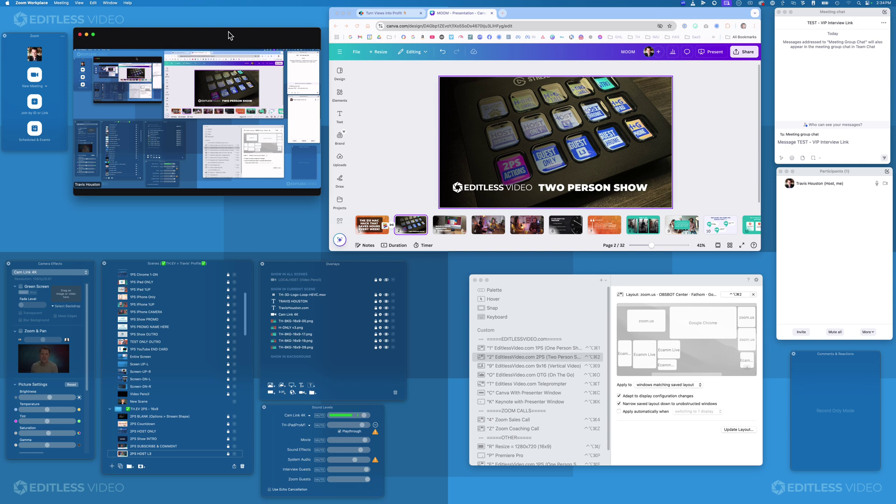
mouse_move(227, 32)
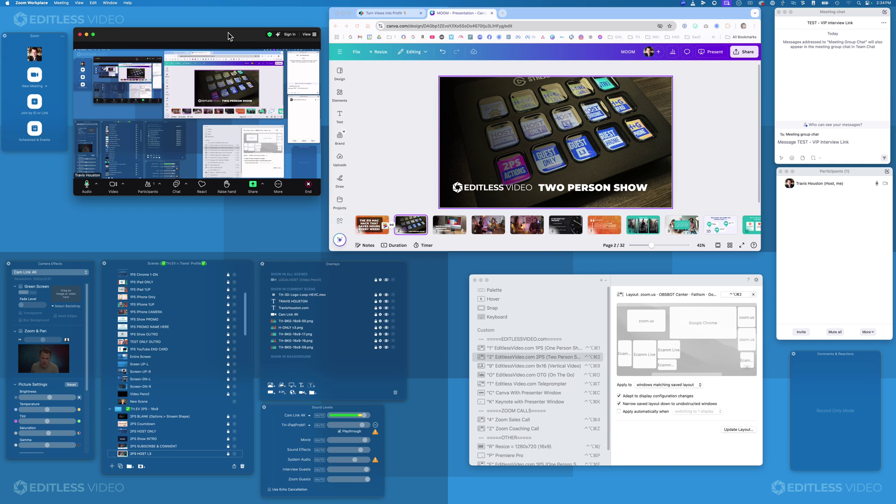
- Open the VIP portal's Editless Video course in a new browser tab and find the Editless Video 2PS (Two Person Show) lessons
click(503, 13)
key(super+t)
text(vi)
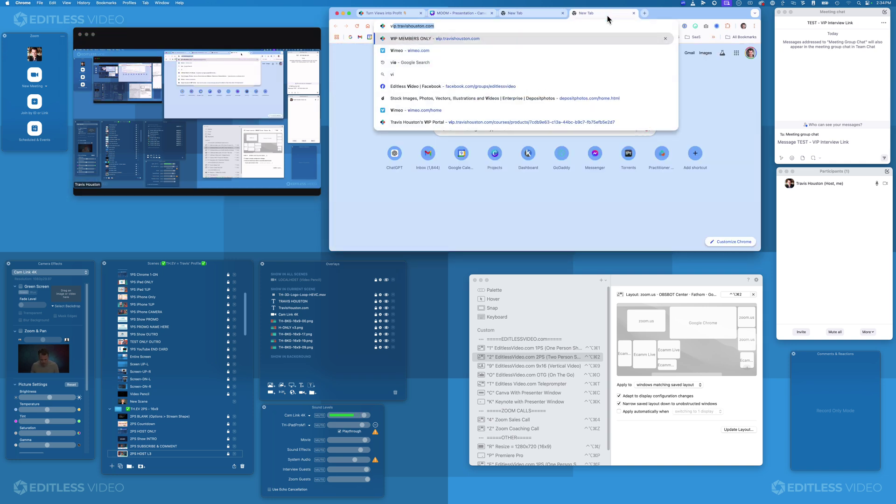
text(p)
key(Return)
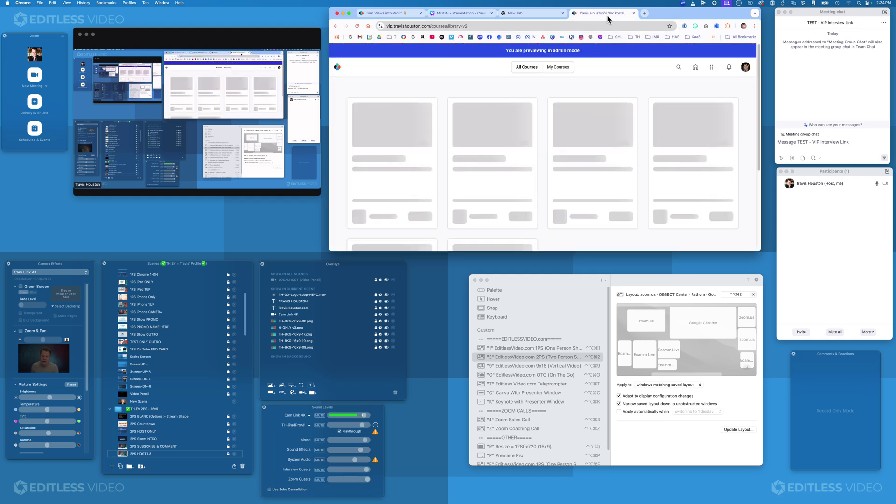
click(390, 122)
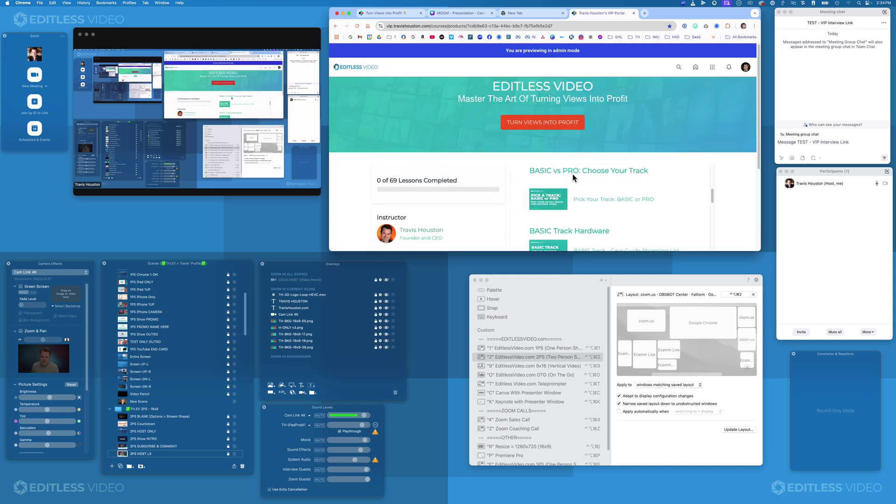
scroll(729, 197, down, 1)
scroll(729, 197, down, 10)
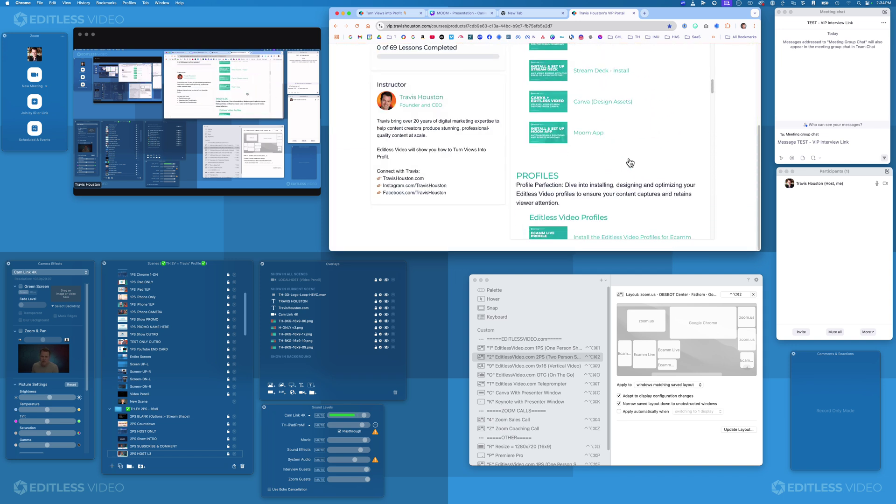
scroll(630, 162, down, 12)
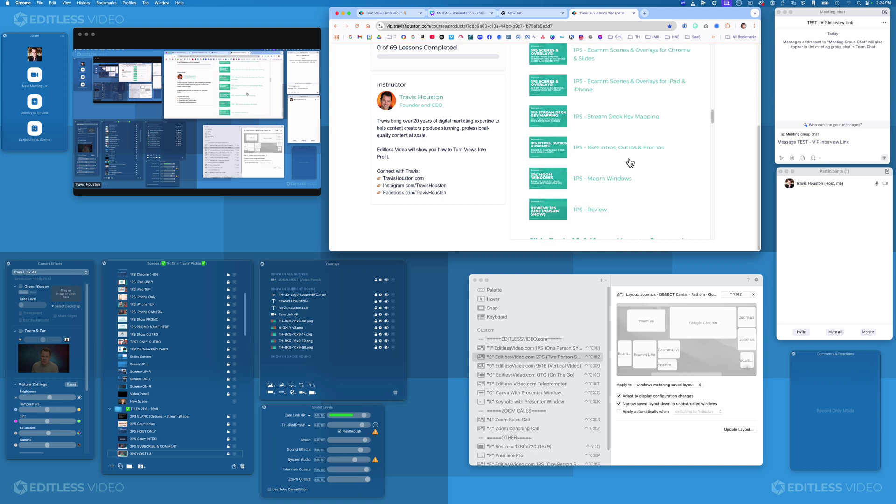
scroll(629, 162, down, 6)
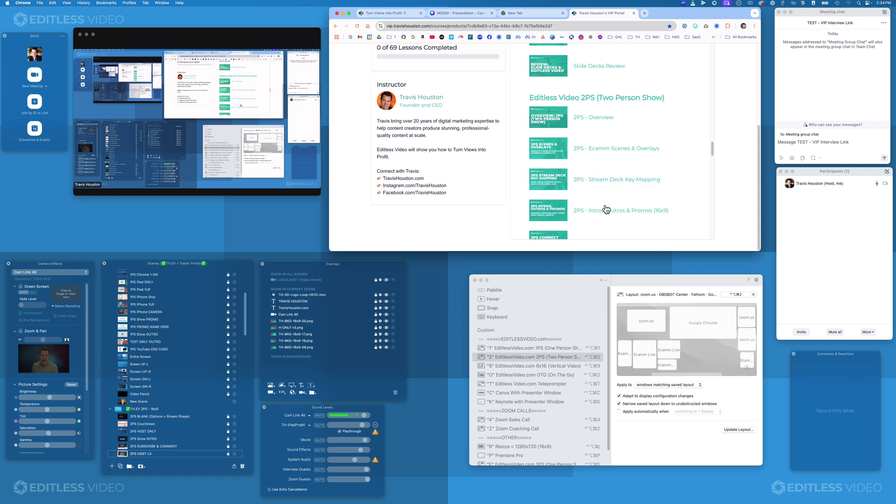
scroll(605, 209, down, 4)
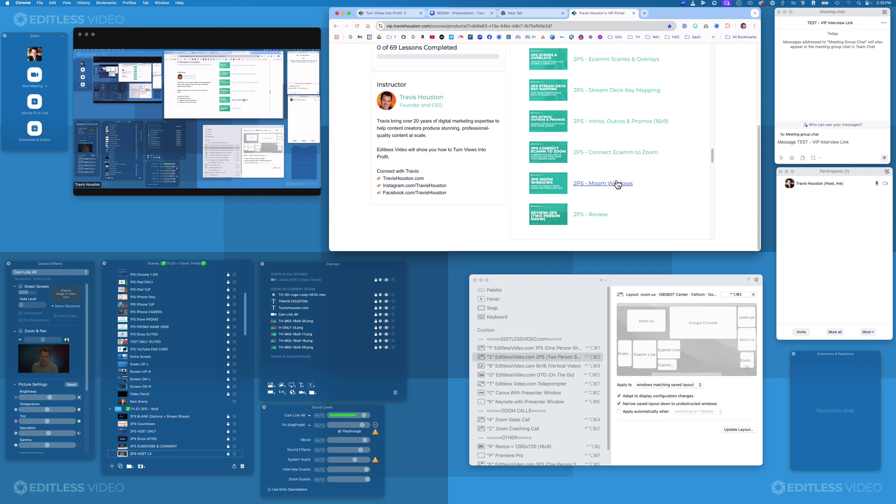
scroll(617, 184, up, 2)
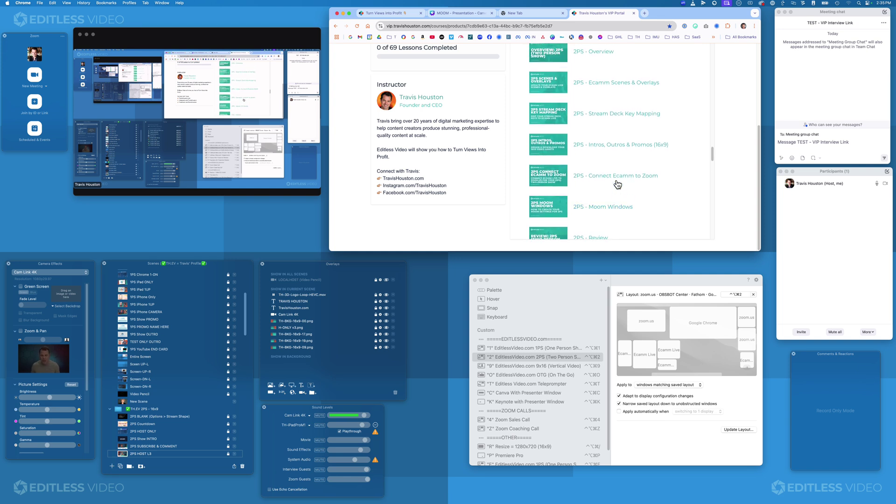
- Move the Zoom meeting window and the Zoom launcher window slightly higher on the desktop
click(635, 282)
mouse_move(223, 61)
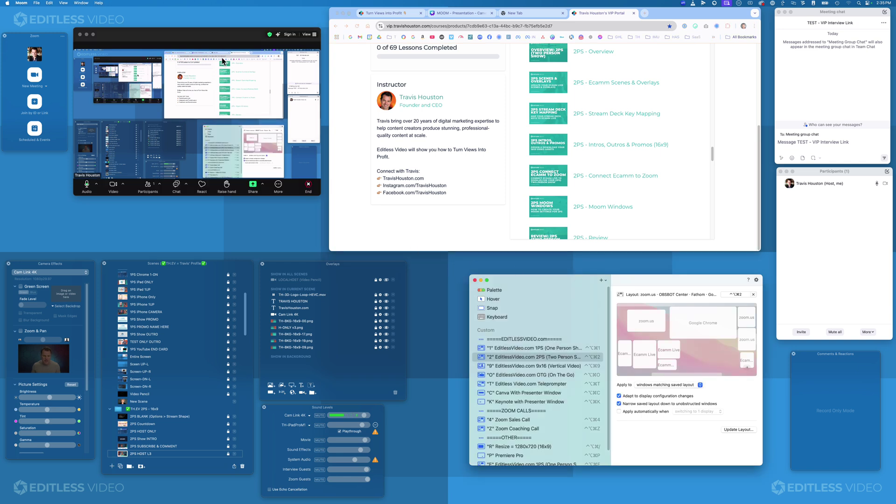
click(217, 31)
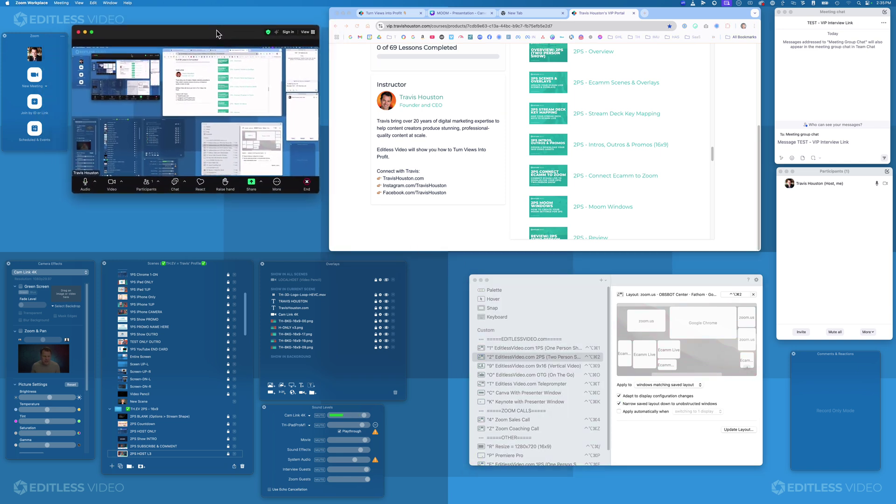
drag(49, 37, 51, 25)
drag(152, 31, 154, 24)
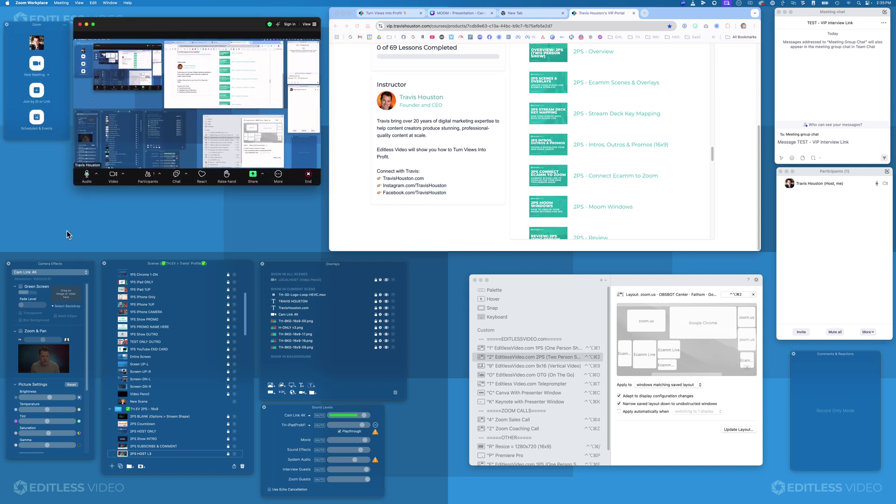
- Nudge the Ecamm Camera Effects window up, and shift the Moom, meeting chat, participants and Comments & Reactions windows slightly left
drag(95, 262, 95, 260)
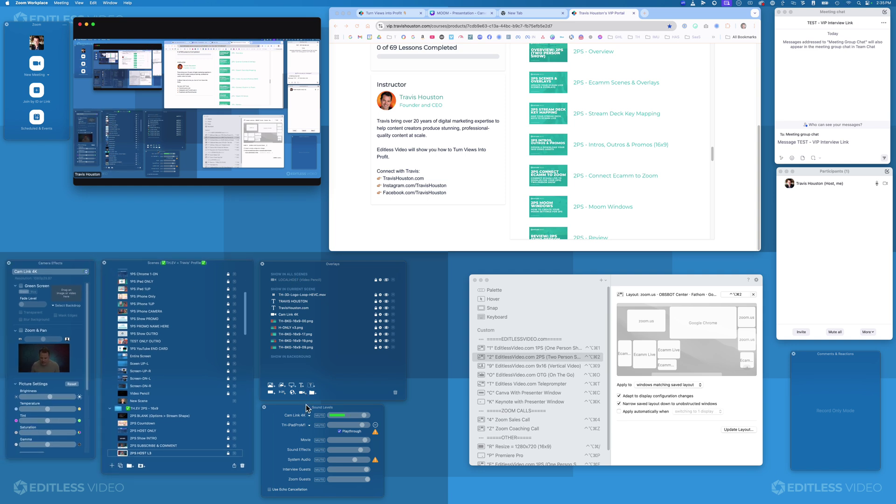
mouse_move(572, 278)
mouse_down()
mouse_move(703, 276)
mouse_move(544, 295)
mouse_move(558, 281)
mouse_up()
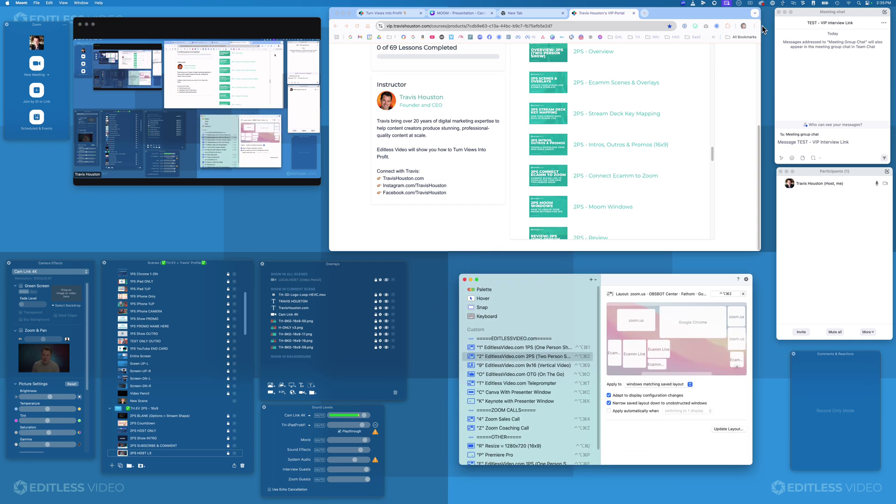
drag(800, 17, 796, 19)
drag(843, 171, 838, 176)
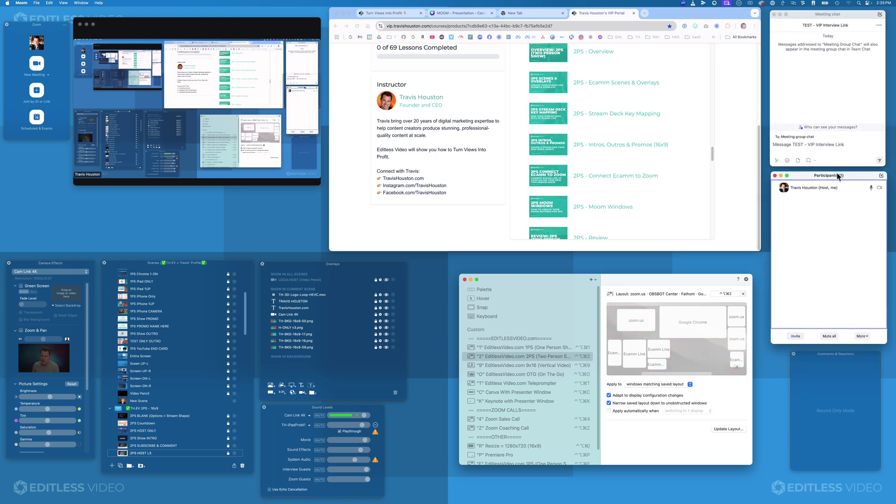
drag(821, 357, 813, 358)
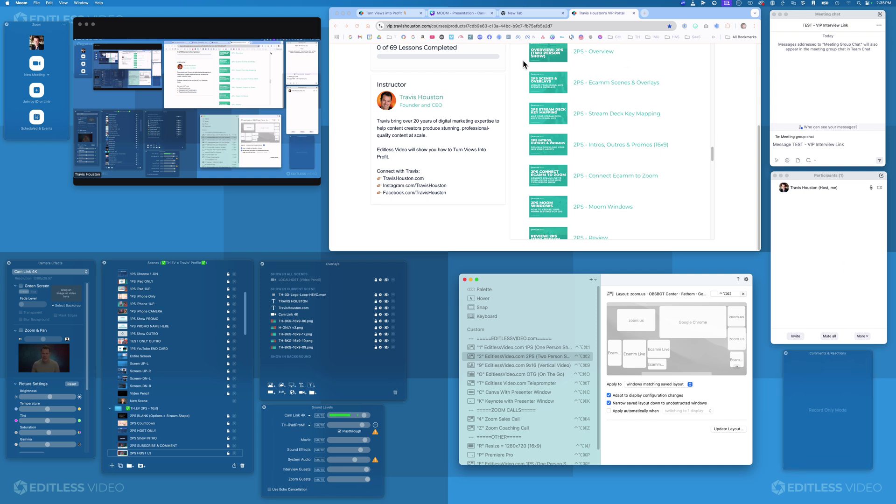
- Open the "2" EditlessVideo.com 2PS layout's name for editing, and nudge the Moom and Zoom participants windows slightly upward
mouse_move(84, 78)
click(664, 284)
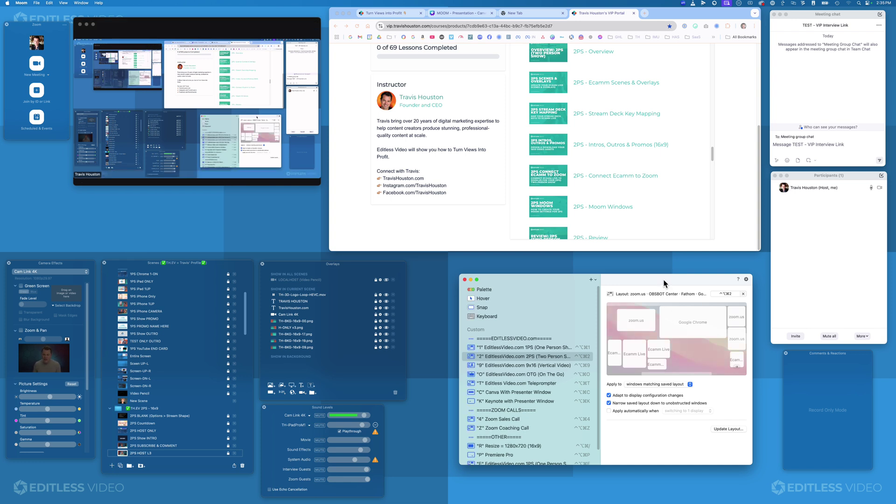
double_click(535, 360)
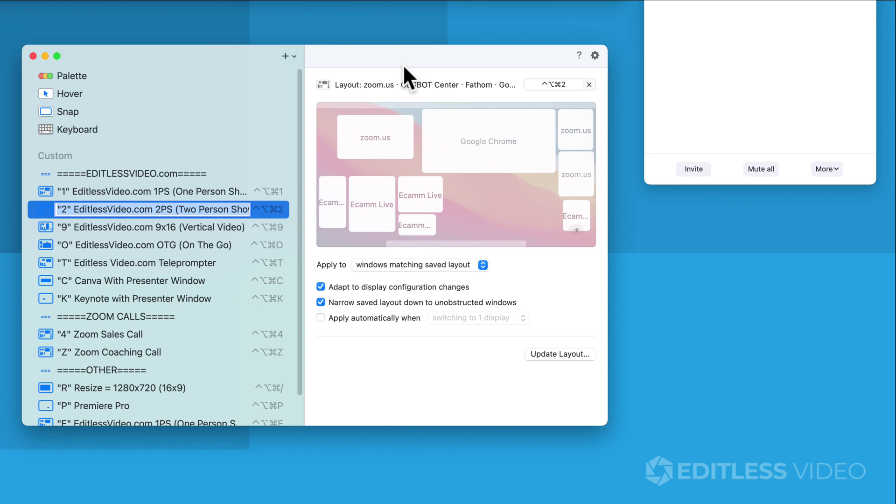
drag(402, 65, 423, 43)
drag(744, 11, 743, 5)
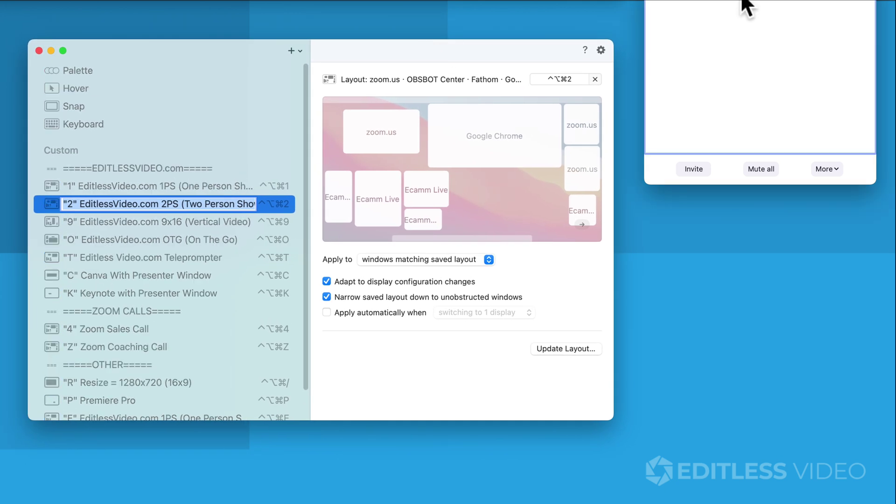
drag(411, 57, 415, 46)
click(185, 98)
- Update the "2" EditlessVideo.com 2PS (Two Person Show) layout, replacing its saved information with the current window arrangement
click(141, 199)
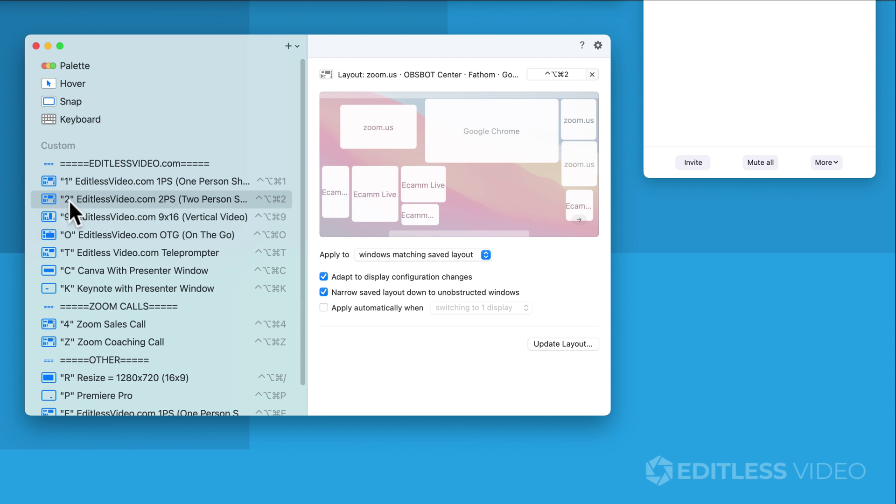
click(168, 203)
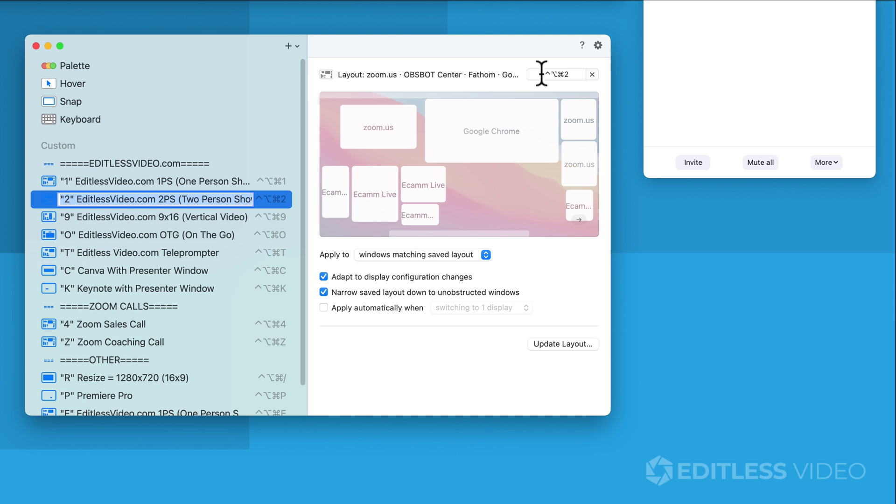
click(573, 75)
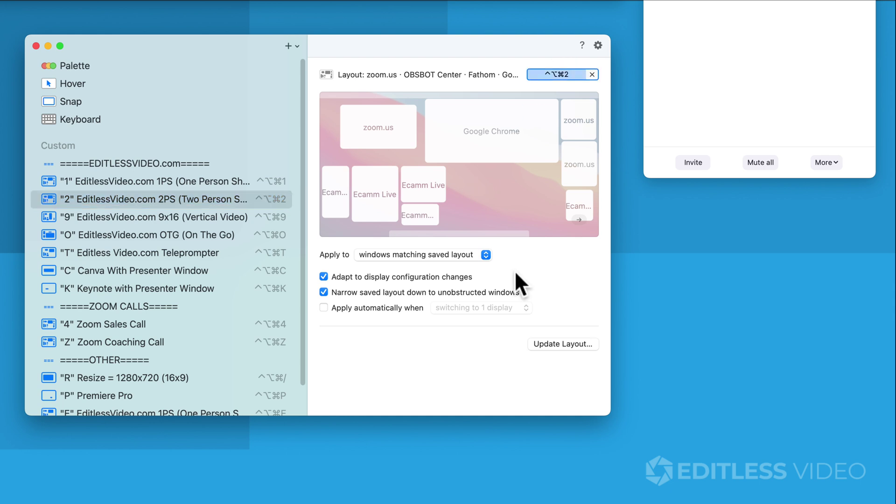
click(558, 345)
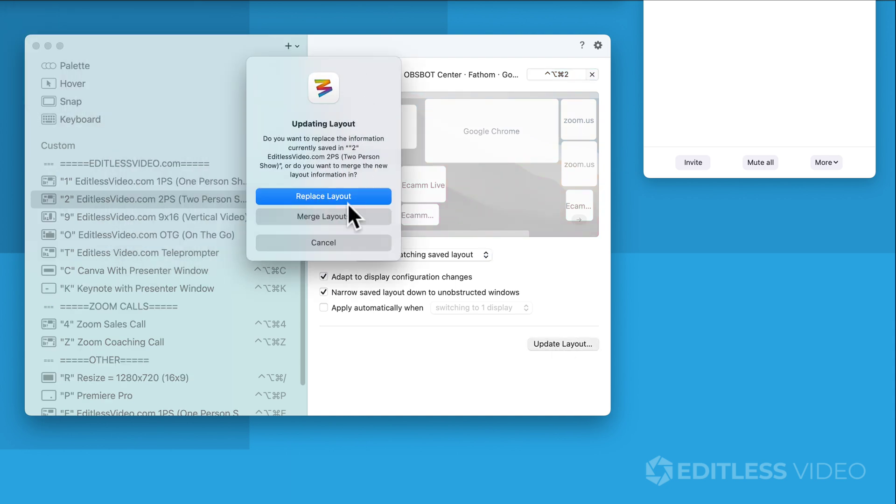
click(315, 195)
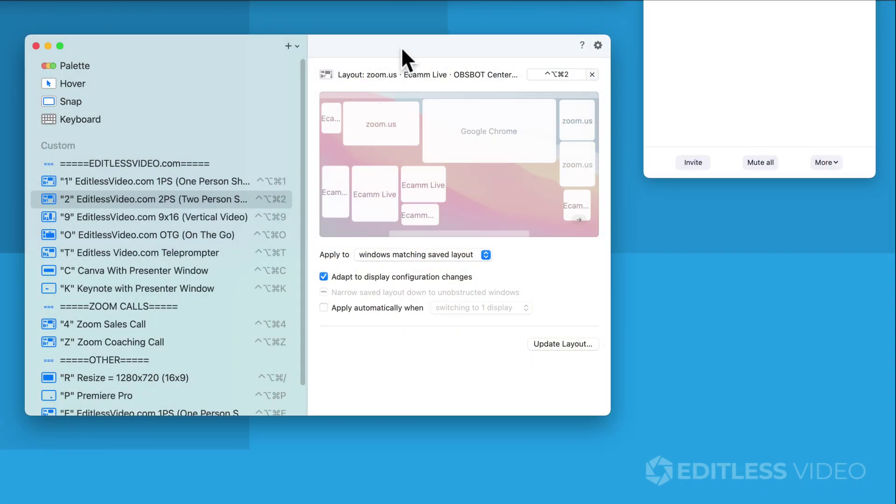
- Add a new Layout action in Moom and place it first in the Custom list, above the =====EDITLESSVIDEO.com===== header
drag(401, 46, 408, 74)
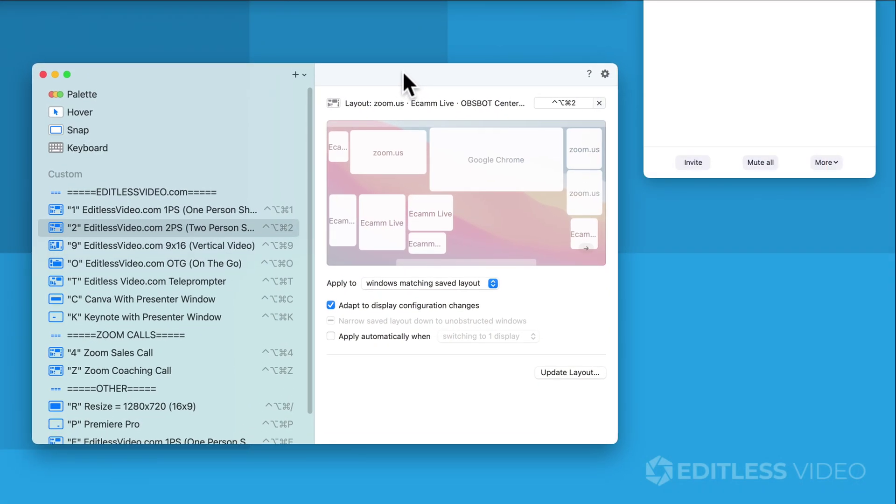
click(294, 74)
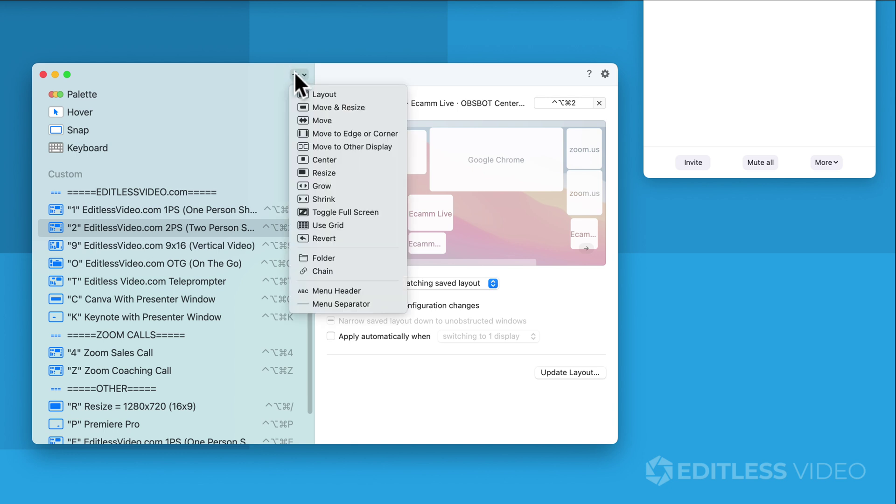
click(330, 93)
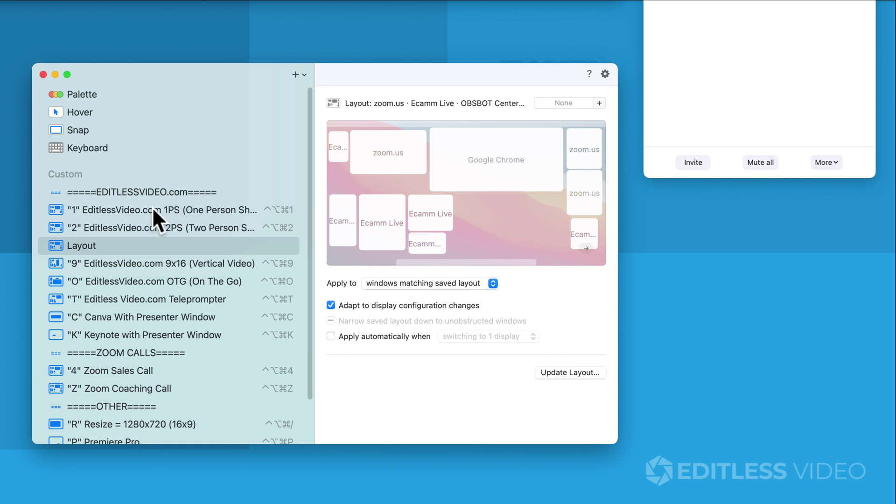
click(108, 242)
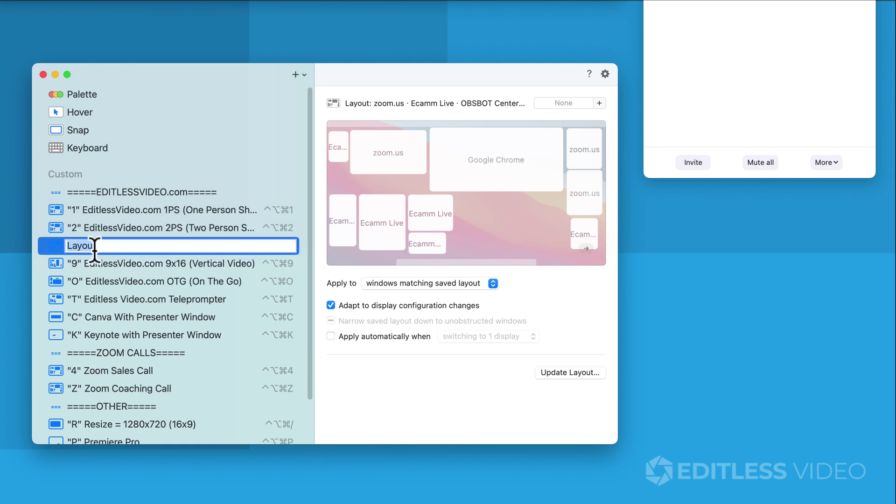
key(Down)
key(Down)
drag(85, 244, 113, 185)
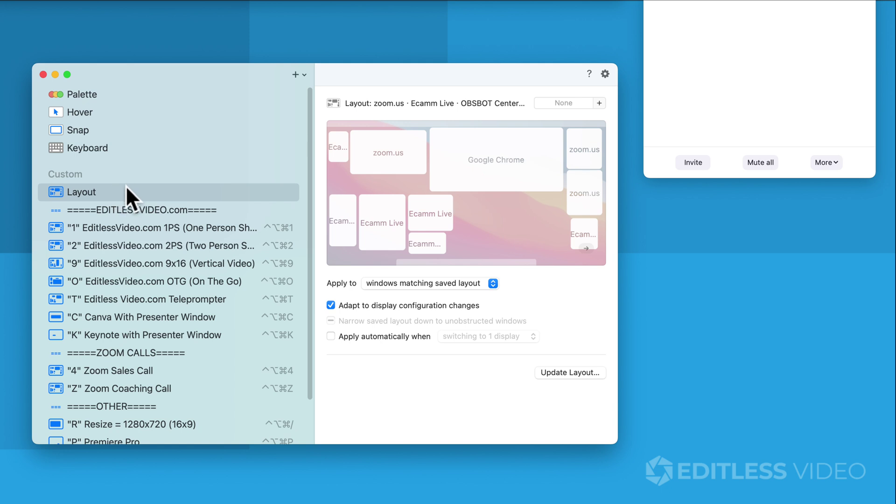
- Rename the new layout as TEST "T" EditlessVideo.com 2PS
click(85, 193)
text(TEST "T)
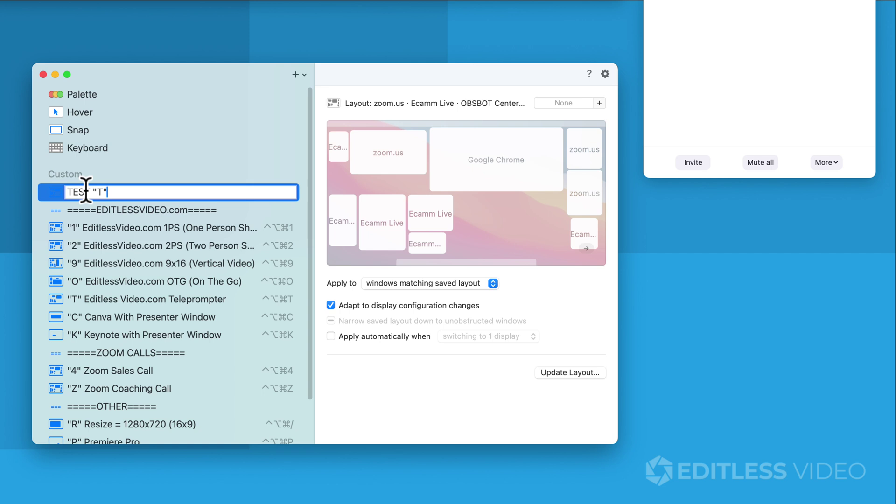
text(EditlessVideo.com 2PS)
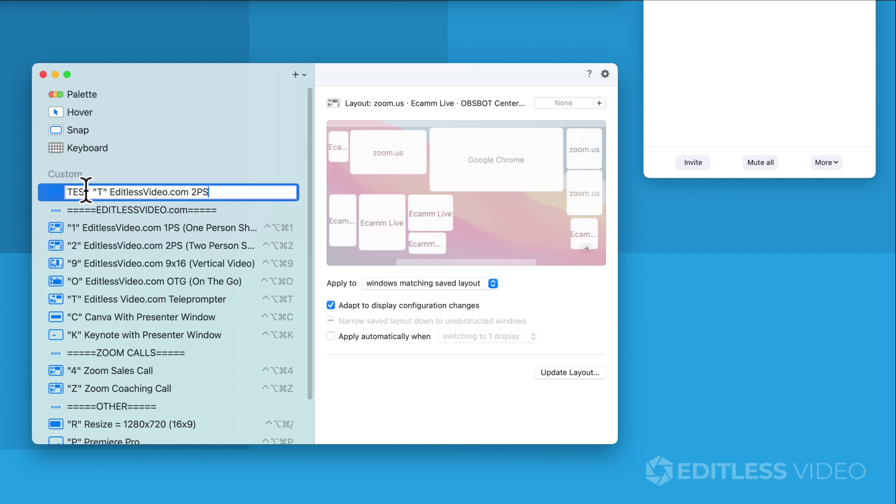
click(140, 242)
click(161, 193)
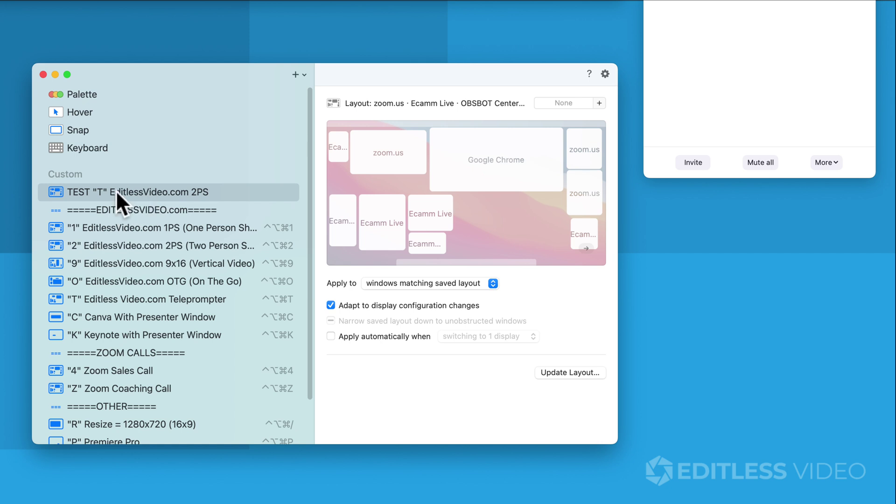
- Open the new layout's name for editing again and keep it as TEST "T" EditlessVideo.com 2PS
click(99, 195)
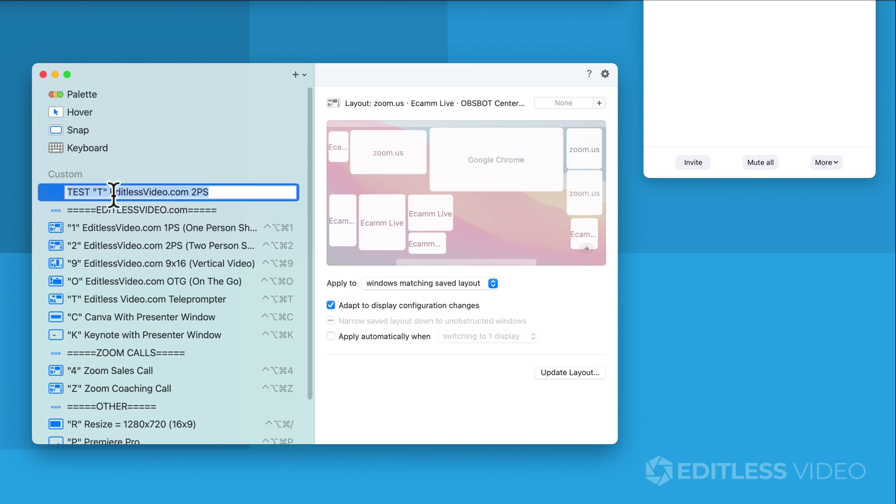
click(88, 192)
click(209, 192)
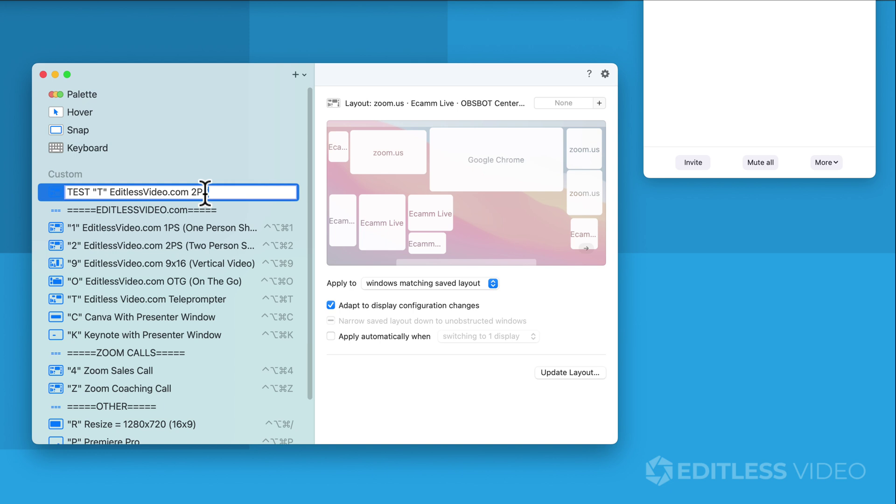
text(S)
key(Return)
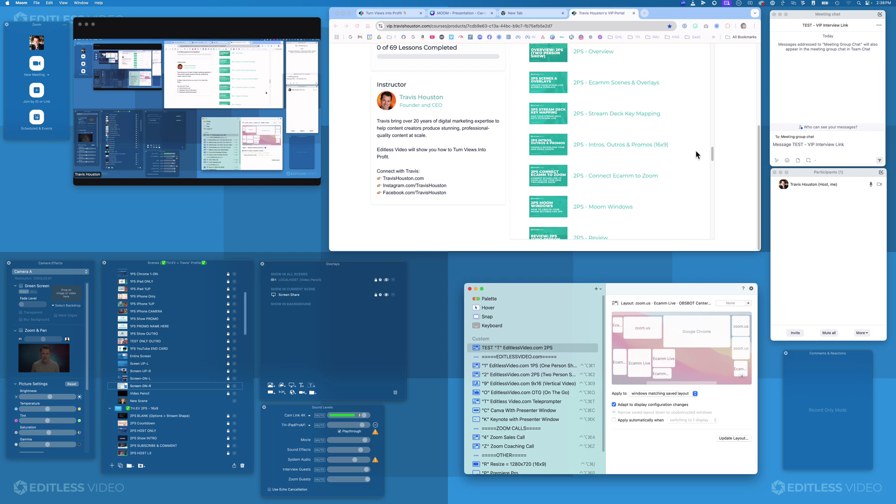
- Fine-tune the positions of the Chrome, Zoom chat, Zoom participants, Zoom meeting and Moom windows with small nudges
click(679, 20)
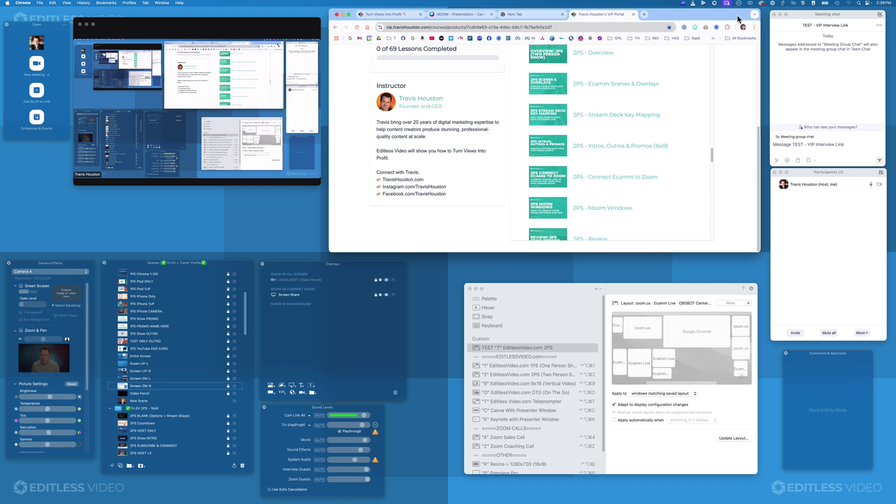
click(828, 174)
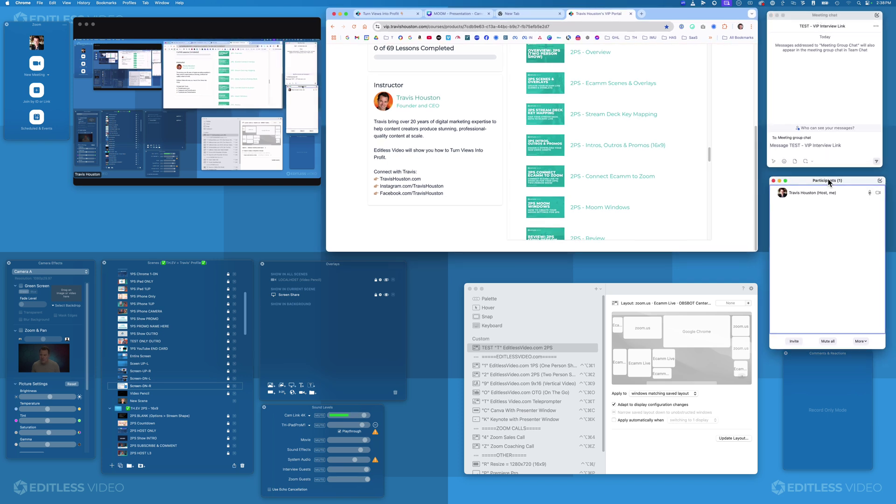
click(205, 24)
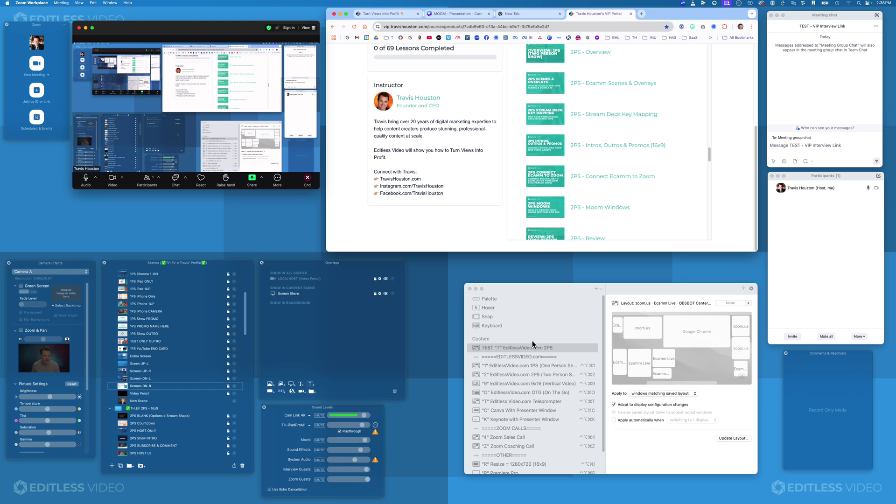
click(661, 295)
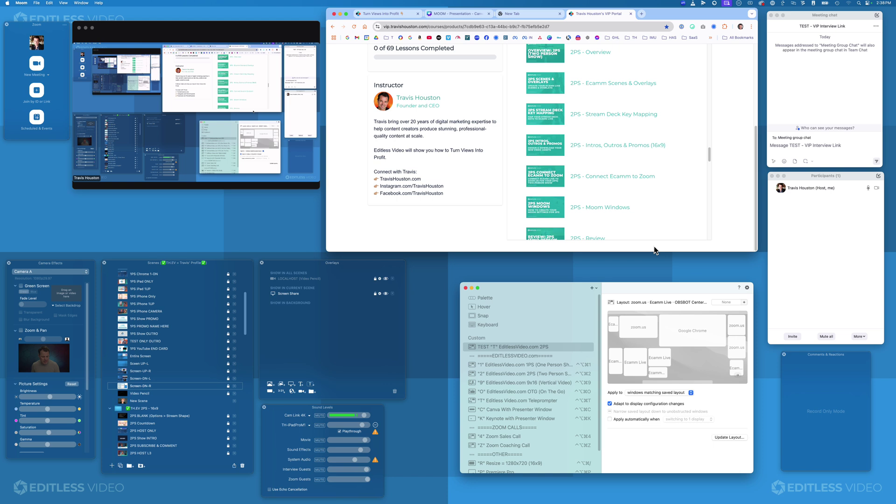
key(ctrl+1)
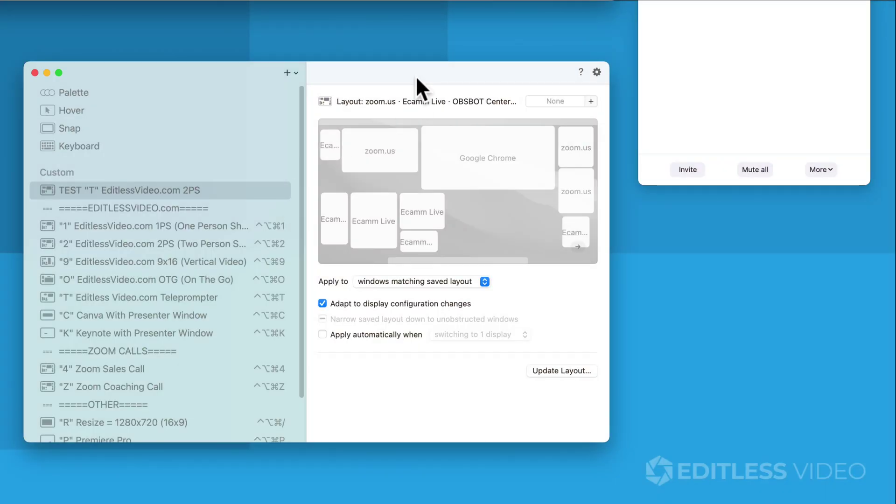
mouse_move(415, 75)
mouse_down()
mouse_move(402, 86)
mouse_move(422, 70)
mouse_up()
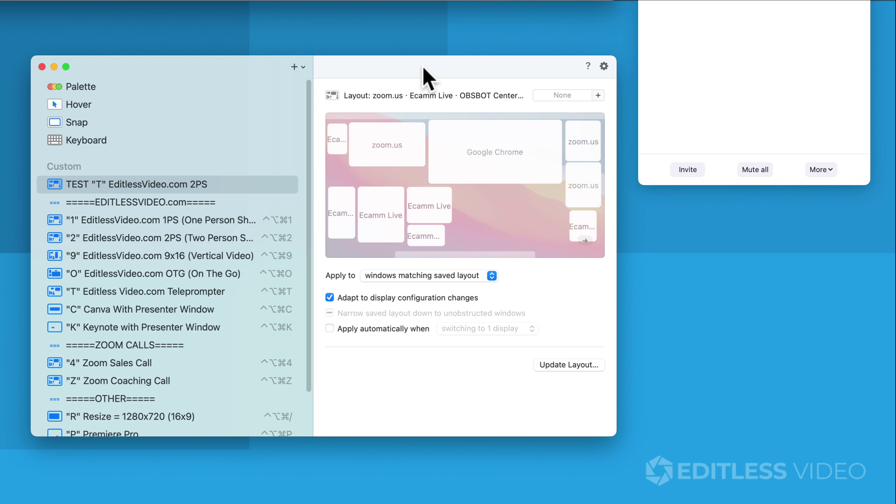
drag(422, 65, 418, 63)
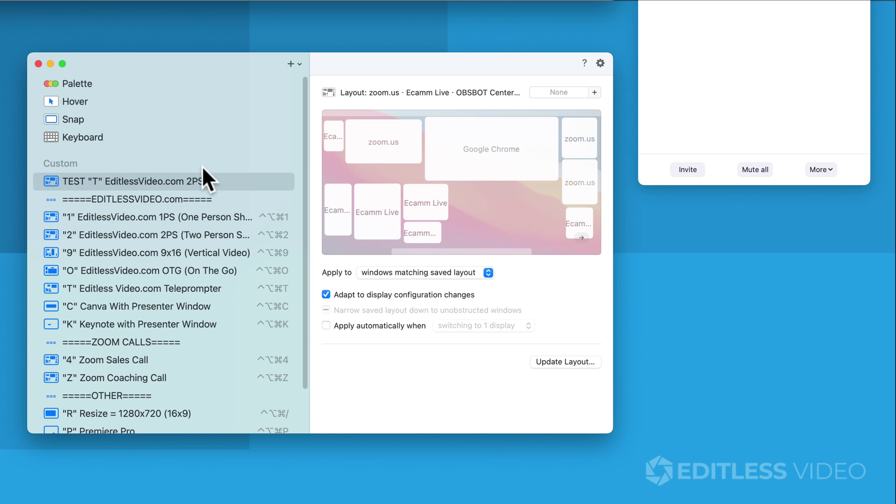
- Assign the shortcut ⌃⌥⌘T to the TEST "T" EditlessVideo.com 2PS layout and replace its saved information with the current window arrangement
double_click(132, 181)
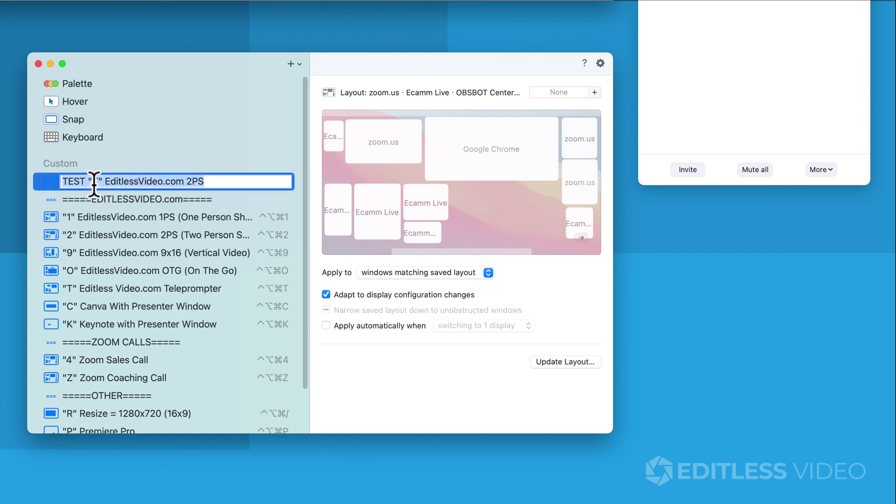
click(564, 92)
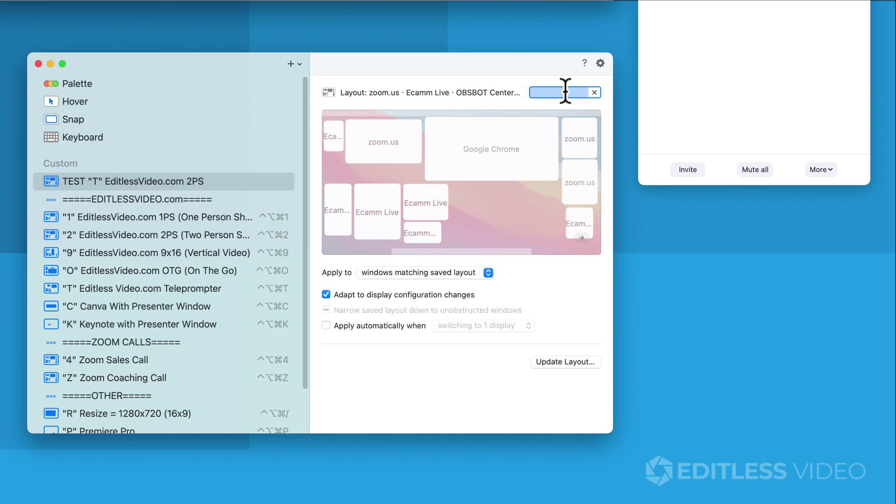
key(ctrl+alt+super+t)
click(578, 359)
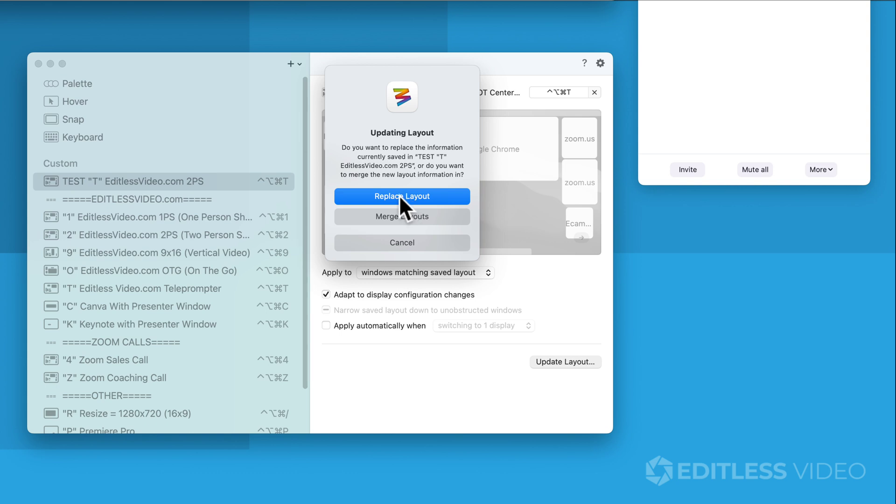
click(397, 196)
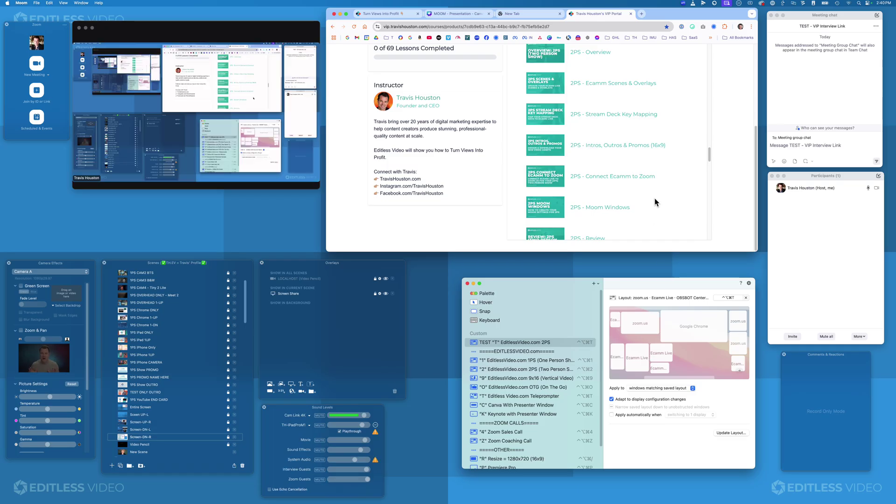
- Move the Zoom, Chrome and Ecamm Live windows out of place into an overlapping pile, shifting the Moom window aside to test the layout
drag(791, 20, 540, 197)
drag(812, 176, 517, 203)
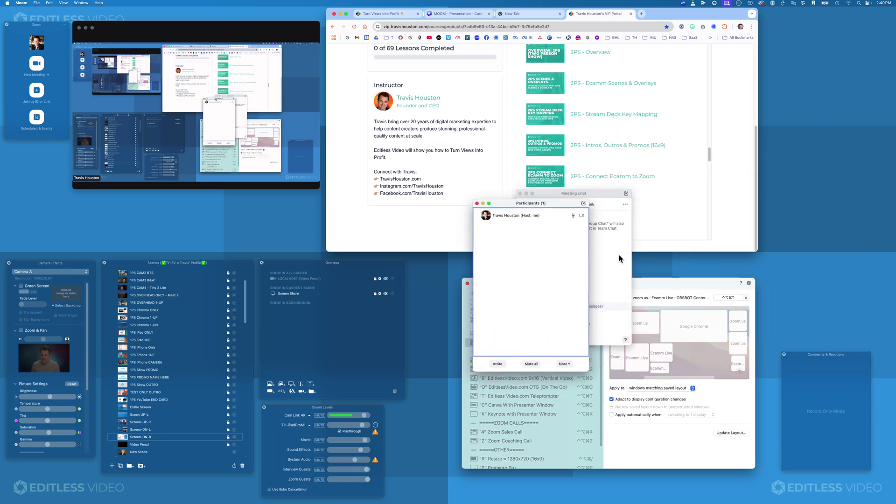
drag(691, 285, 747, 284)
drag(735, 10, 605, 160)
drag(236, 24, 581, 185)
drag(307, 265, 524, 185)
drag(221, 261, 560, 166)
drag(361, 407, 569, 217)
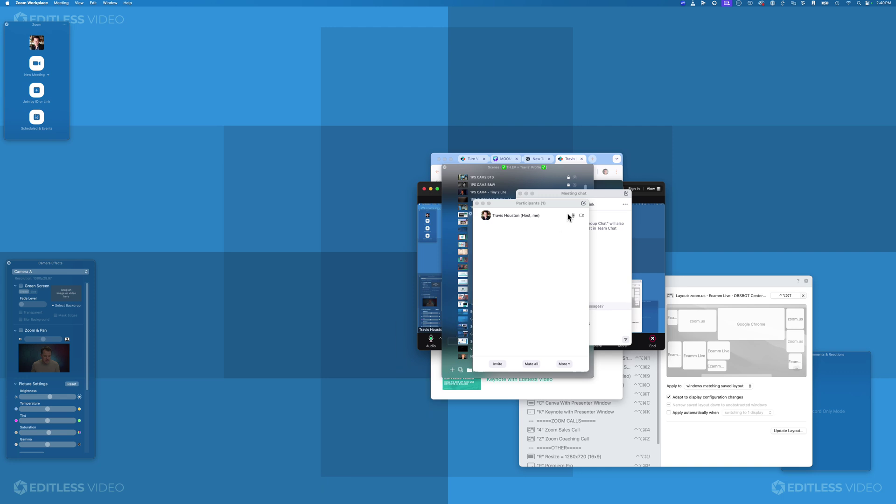
drag(50, 264, 534, 201)
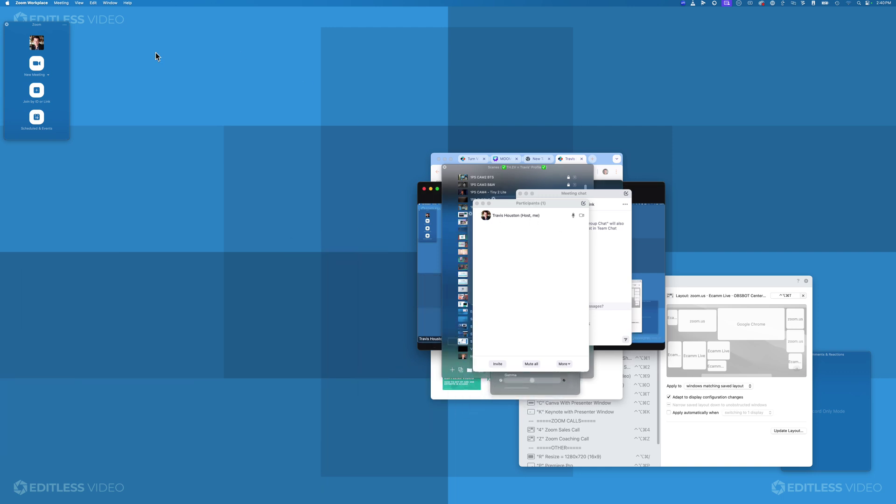
drag(35, 28, 584, 208)
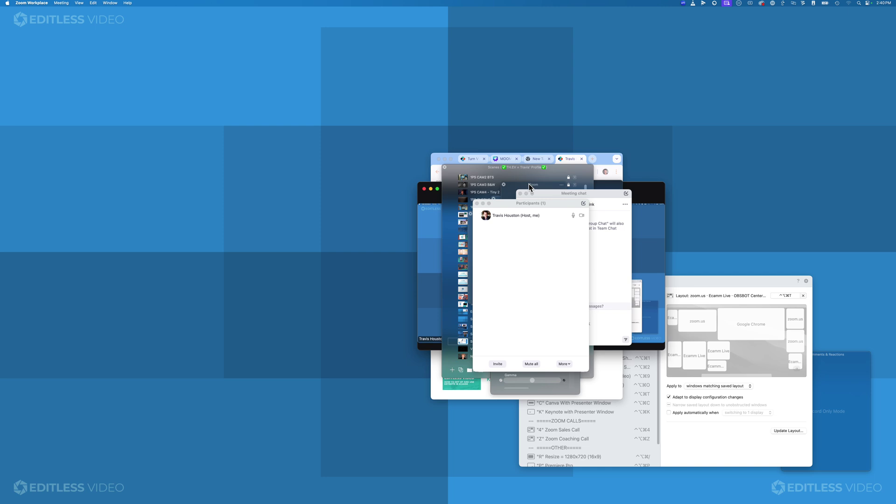
- Apply the TEST "T" EditlessVideo.com 2PS layout, choosing it over the Teleprompter layout that shares its shortcut
key(ctrl+alt+super+t)
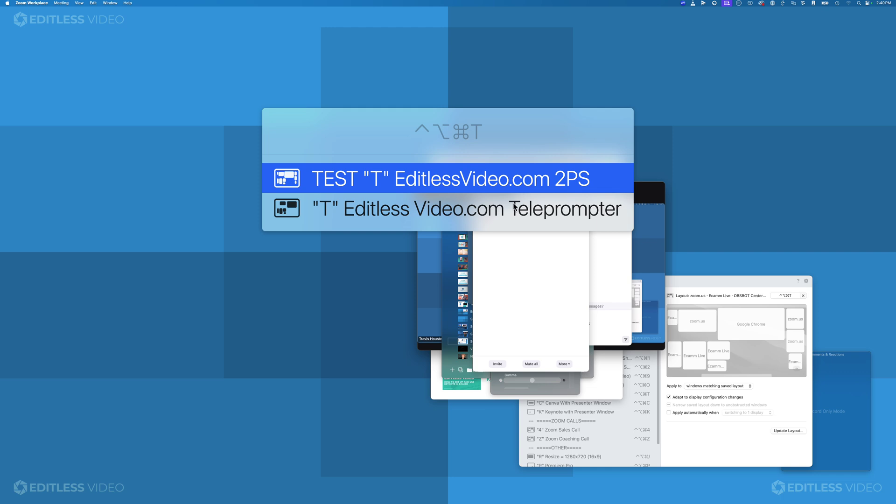
click(423, 180)
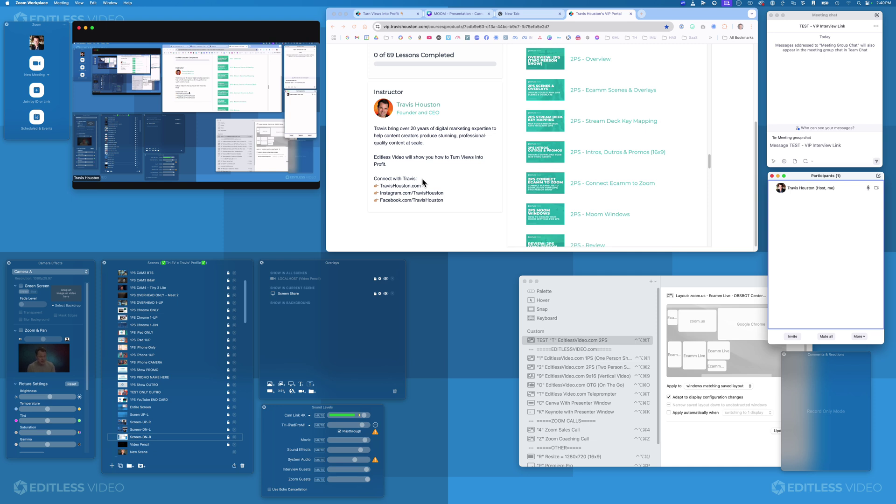
key(super+1)
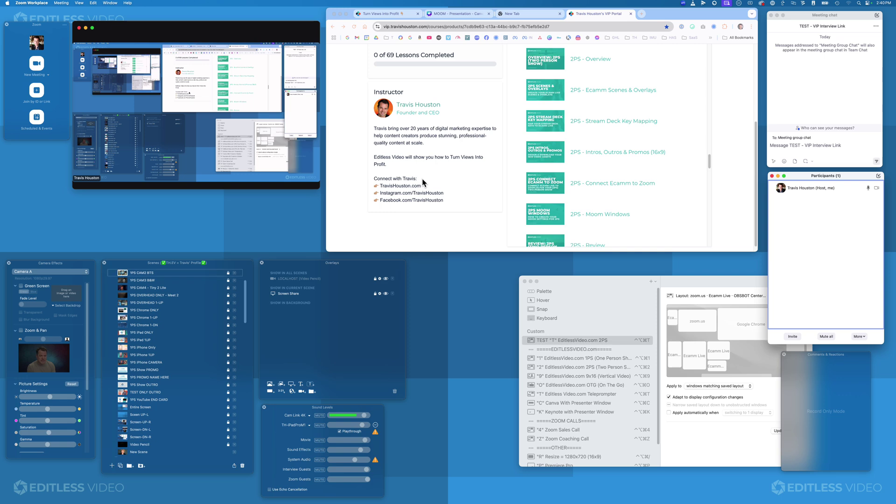